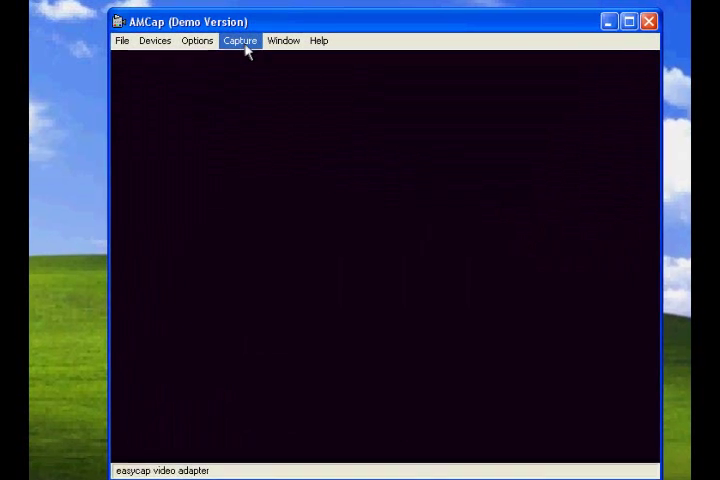
Step: Open AMCap's capture Setup from the Capture menu, with WMV9 compression checked
click(246, 45)
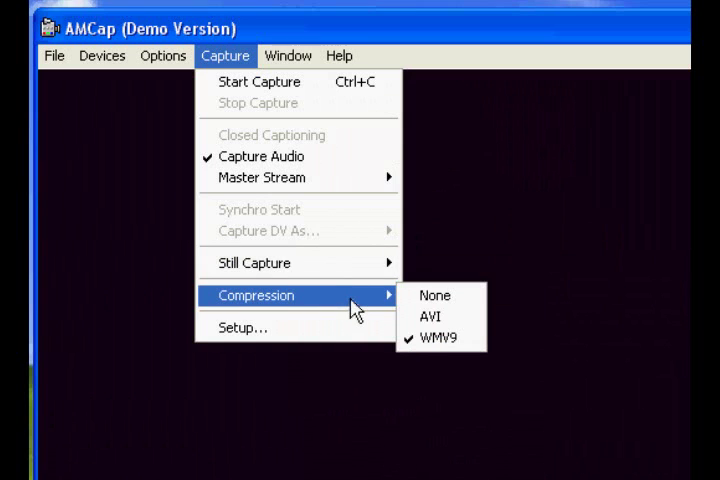
mouse_move(262, 167)
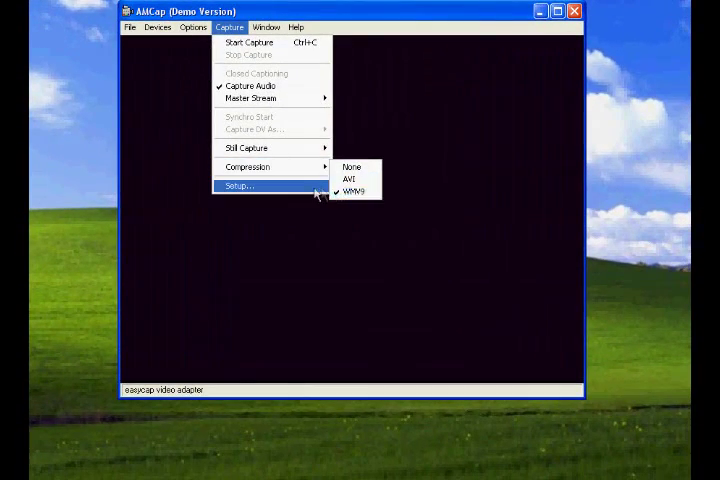
click(308, 188)
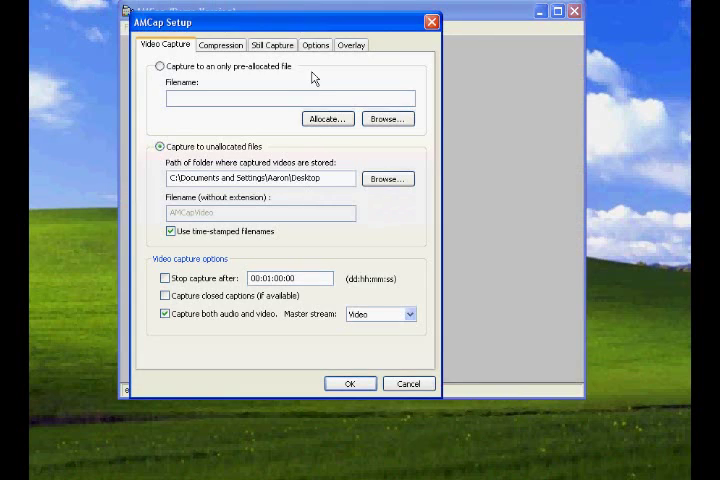
Step: On the Compression tab, keep Windows Media 9 Series as the compression format
drag(337, 22, 412, 80)
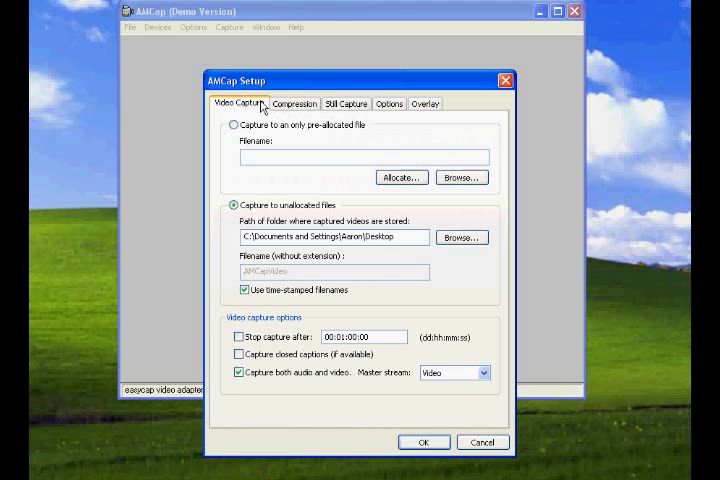
click(294, 104)
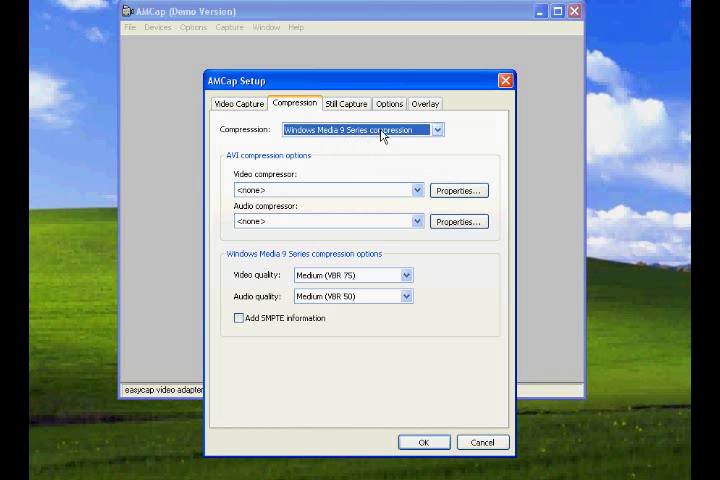
click(352, 190)
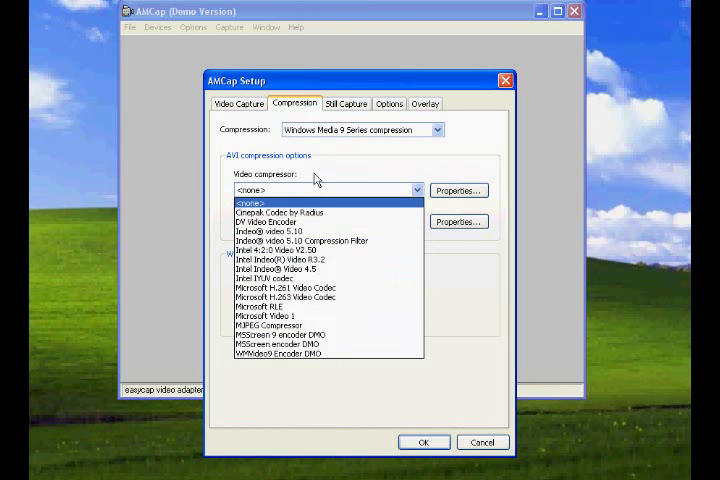
click(315, 178)
click(360, 130)
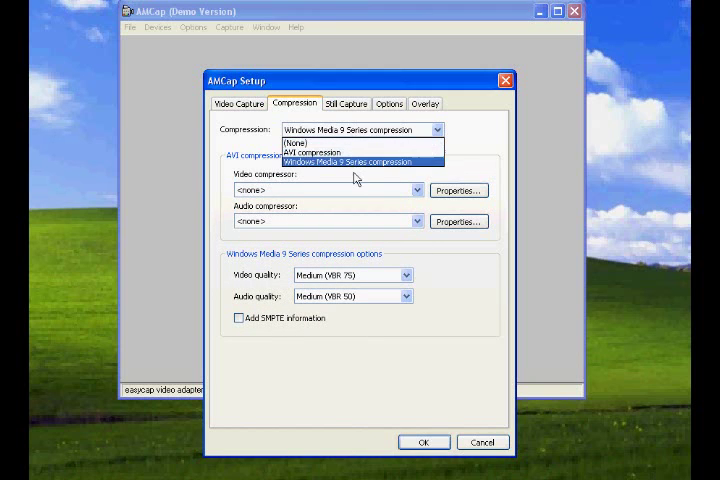
click(355, 170)
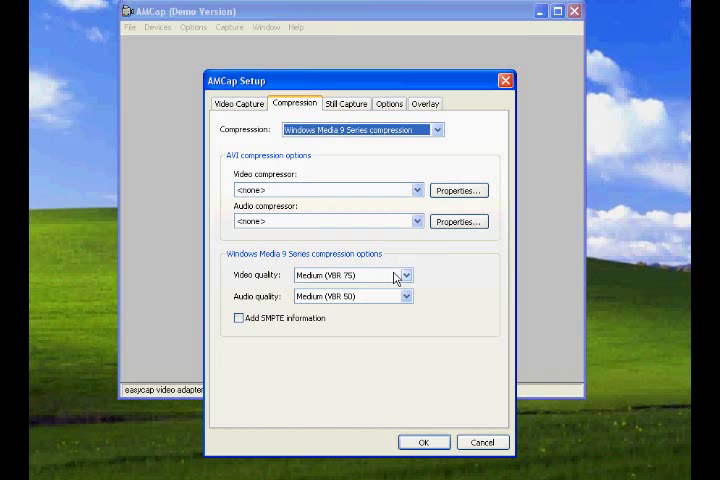
Step: Keep video quality at Medium (VBR 75) and audio quality at Medium (VBR 50), then accept
click(405, 276)
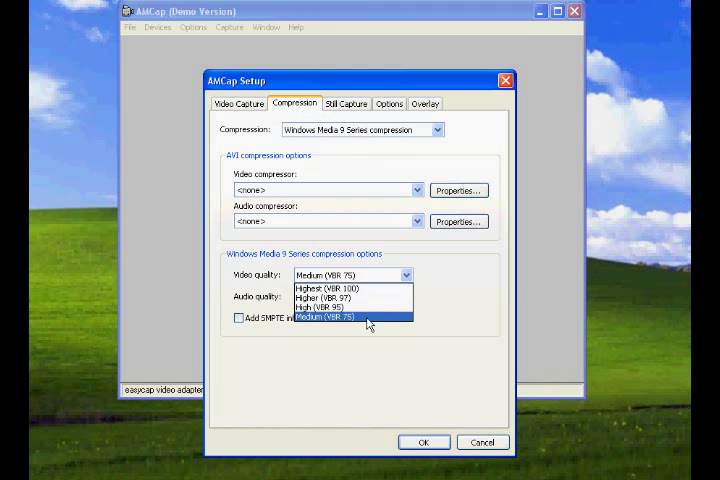
click(367, 318)
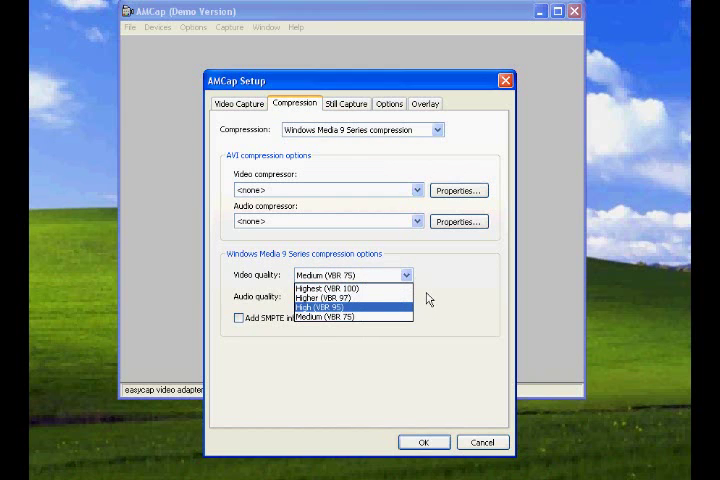
click(408, 297)
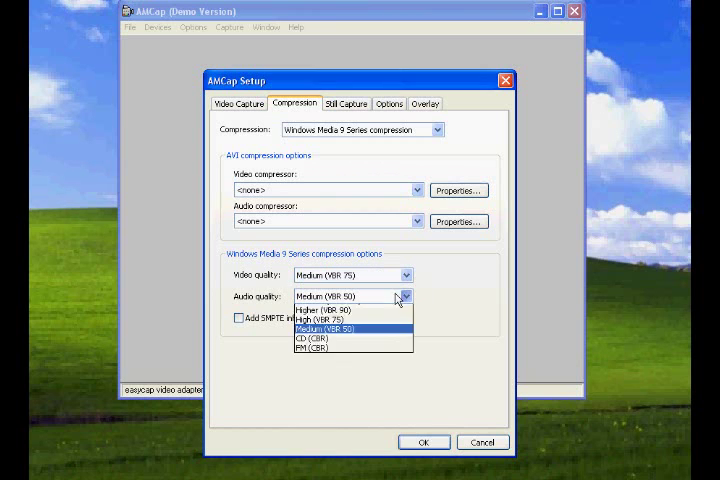
click(330, 328)
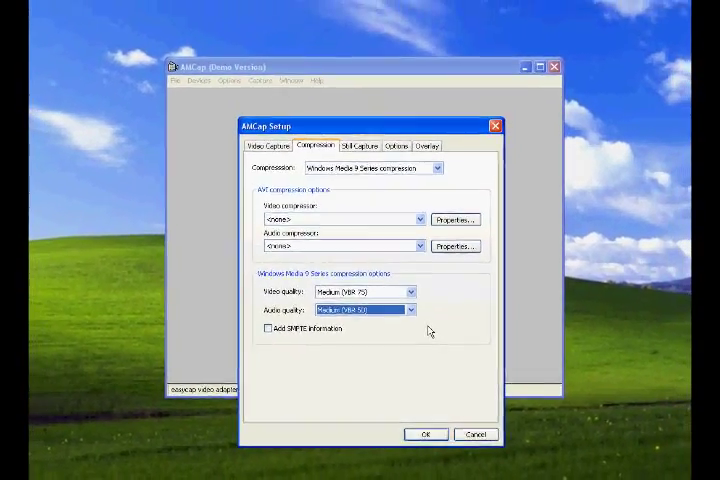
click(430, 431)
Step: Browse the Options menu, dismiss it, and bring it up again
click(263, 131)
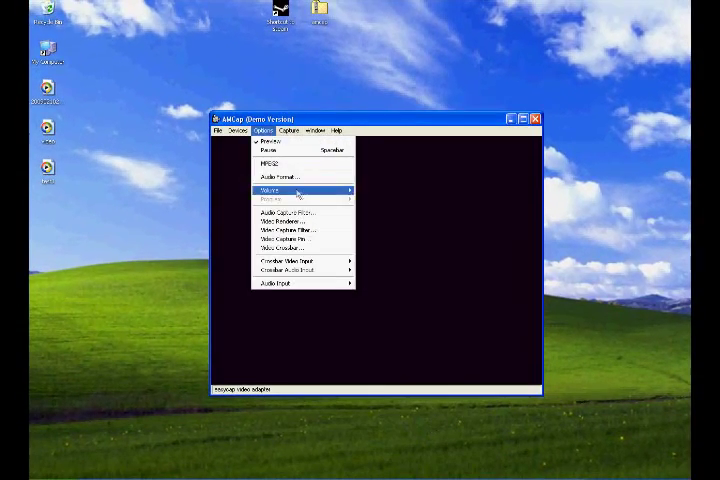
click(379, 204)
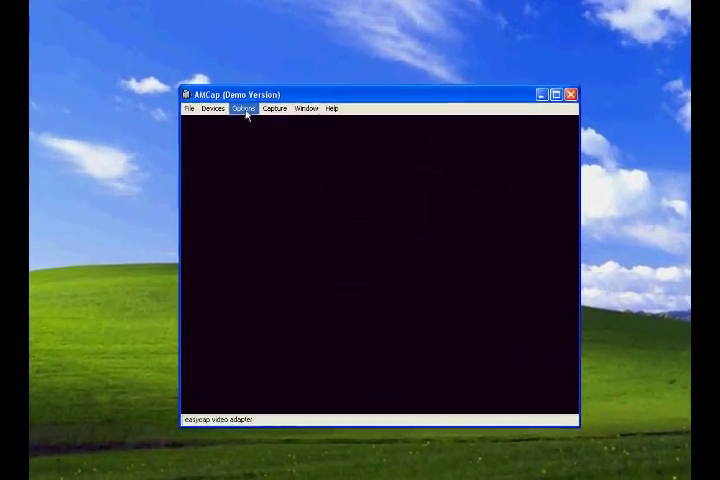
click(246, 109)
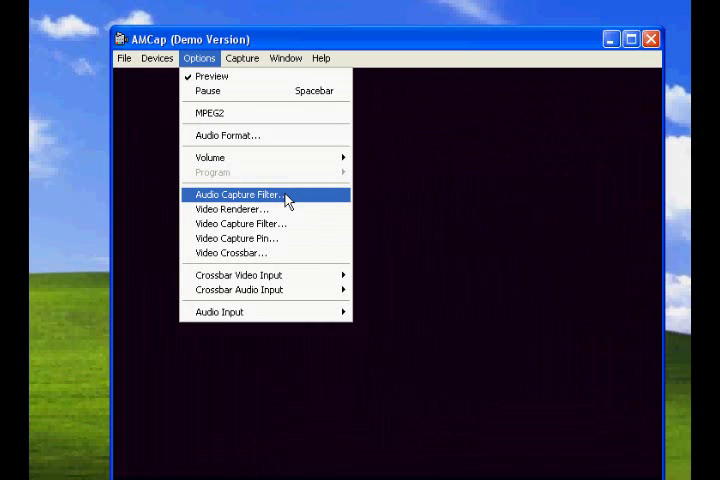
Step: Review the Audio Capture Filter mixer, leaving its input line on Microphone
click(287, 199)
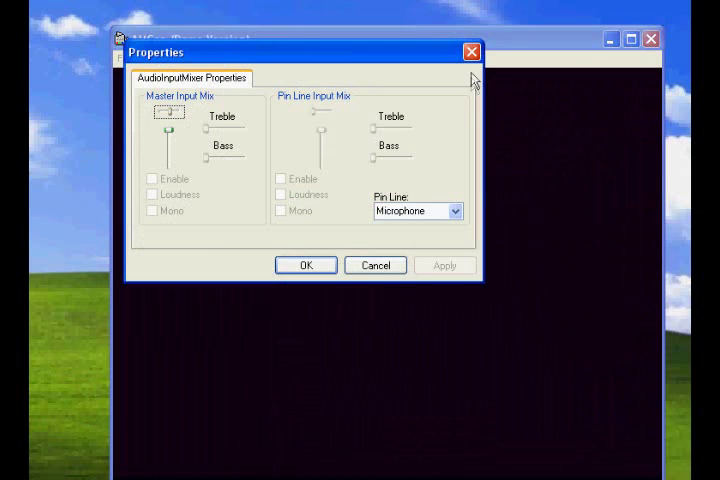
click(455, 211)
click(418, 224)
click(471, 52)
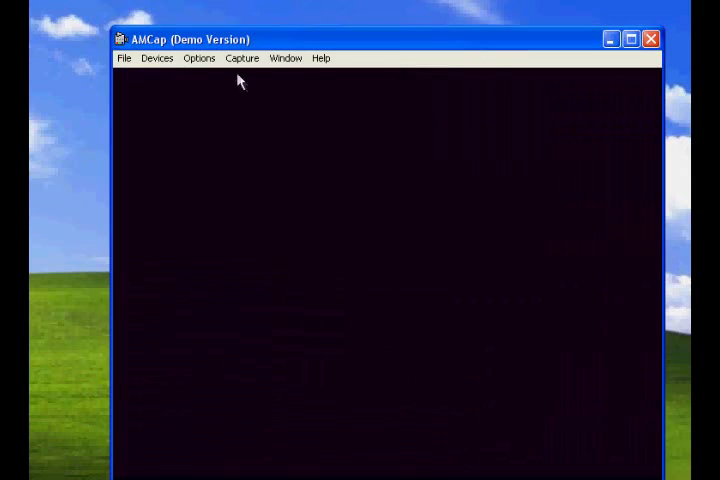
click(201, 58)
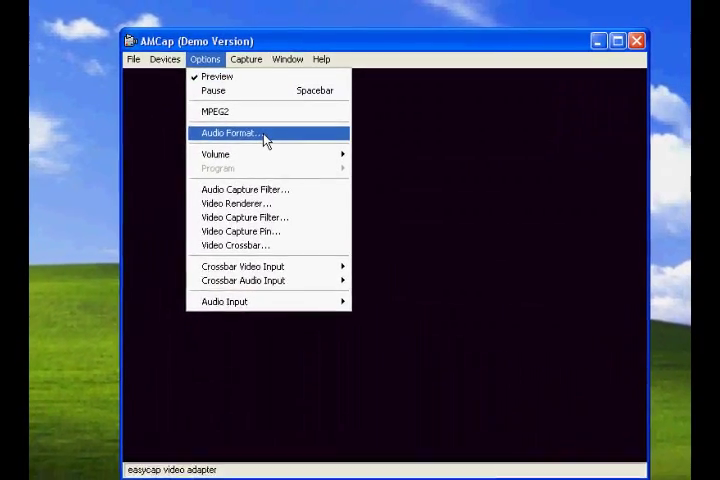
Step: Set the Audio Format attributes to 48.000 kHz, 16 Bit, Stereo, recheck them, and confirm
click(262, 140)
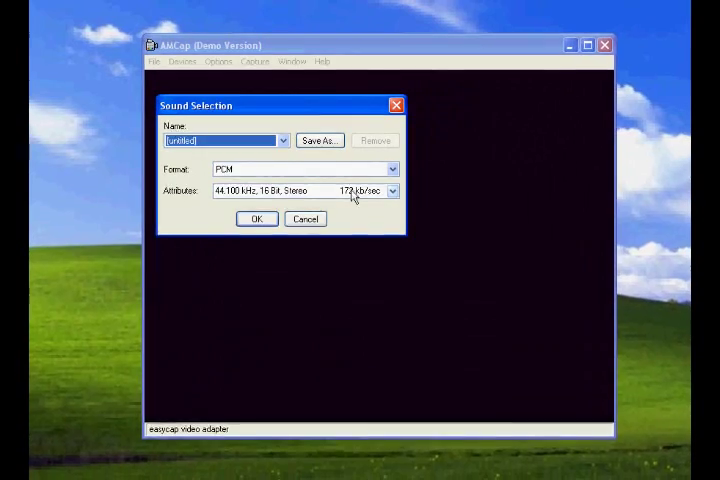
click(393, 193)
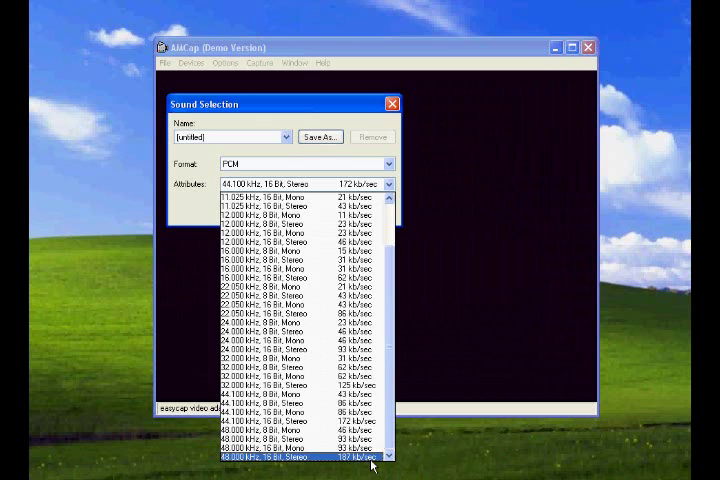
click(372, 458)
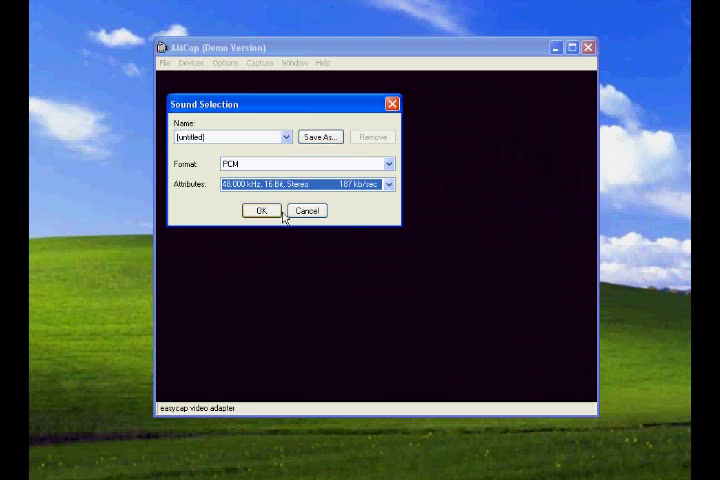
click(312, 186)
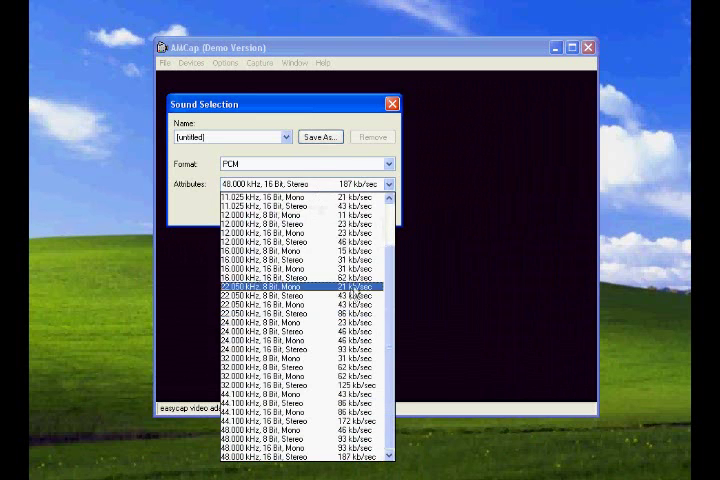
click(369, 457)
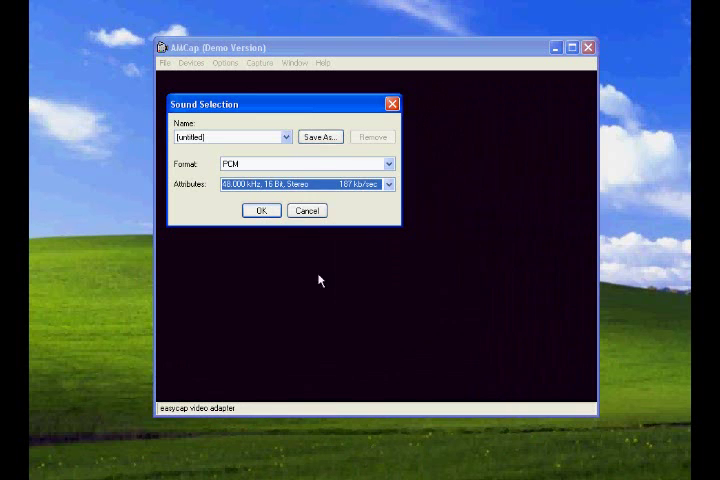
click(262, 210)
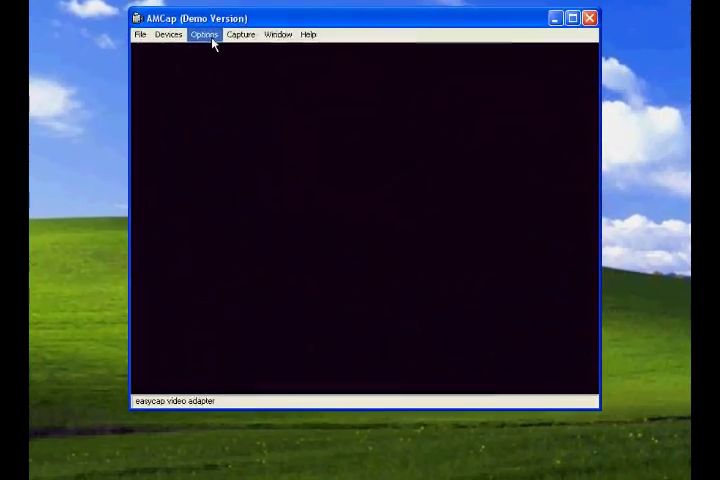
Step: Open the video capture filter properties and set the video standard to PAL_B
click(210, 41)
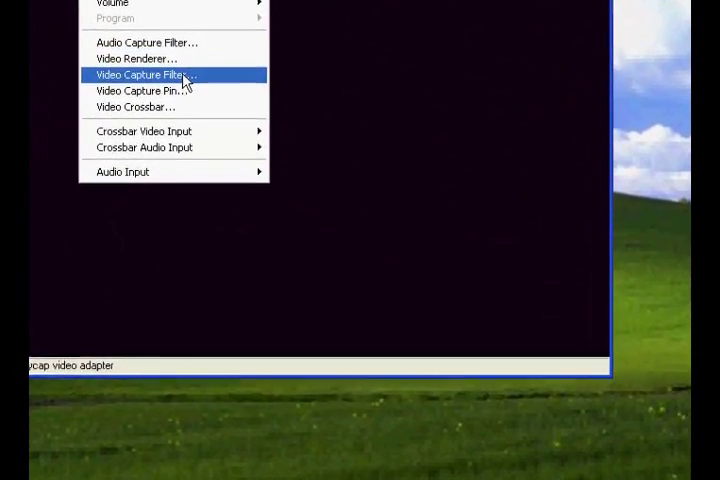
click(185, 78)
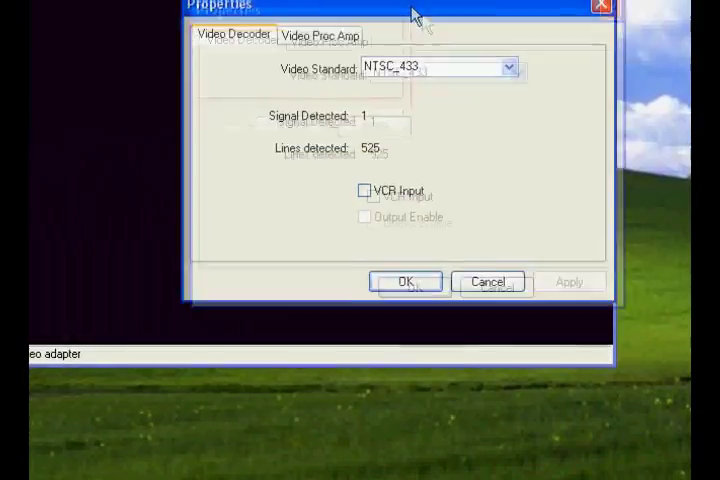
drag(413, 13, 563, 40)
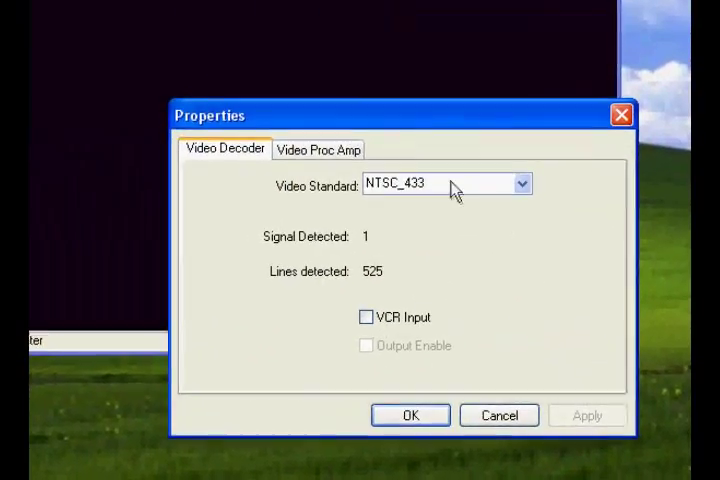
click(450, 190)
click(523, 178)
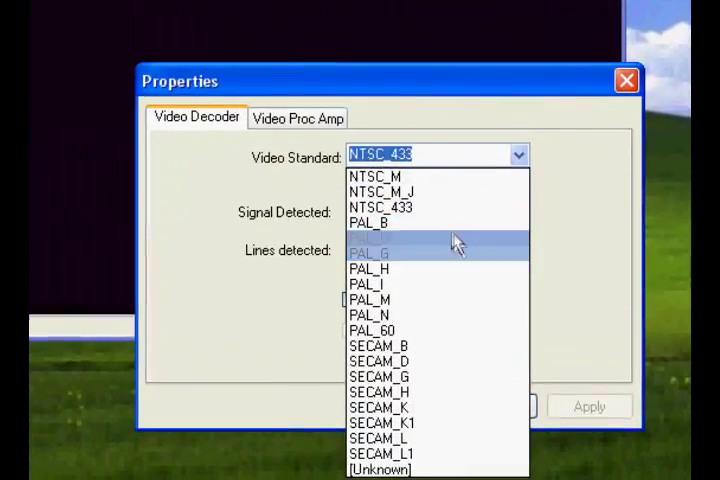
click(455, 238)
click(464, 140)
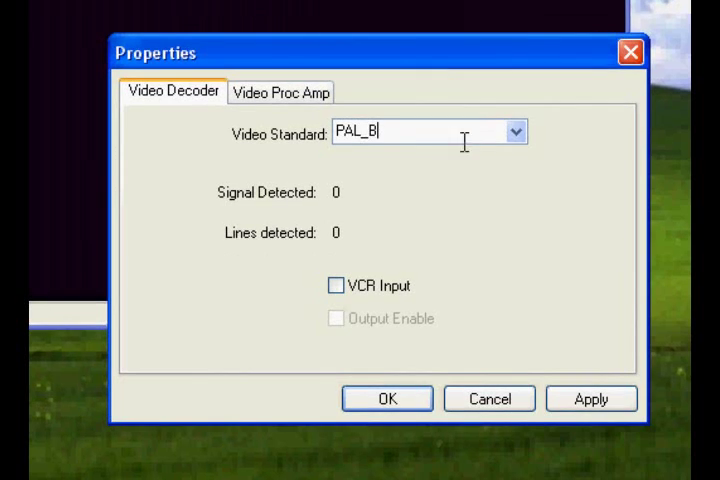
Step: Try PAL_H, PAL_M and PAL_N as the video standard, ending on PAL_60
click(517, 134)
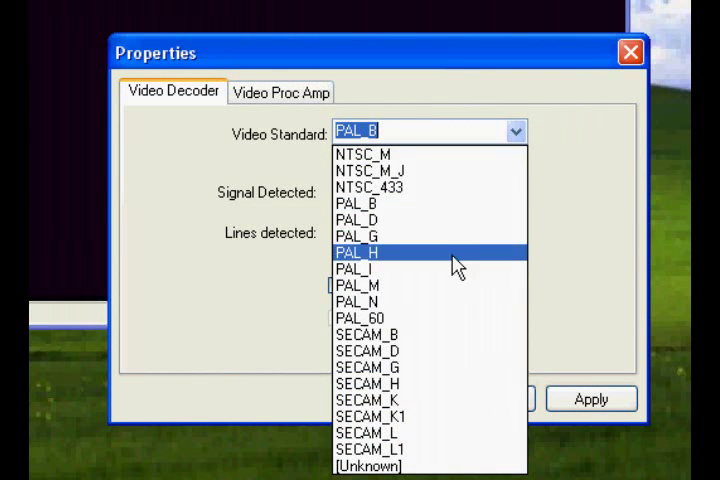
click(457, 254)
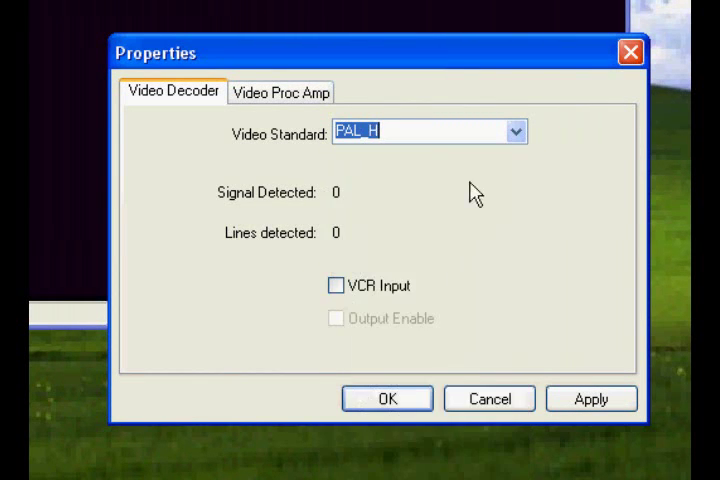
click(517, 132)
click(446, 288)
click(513, 135)
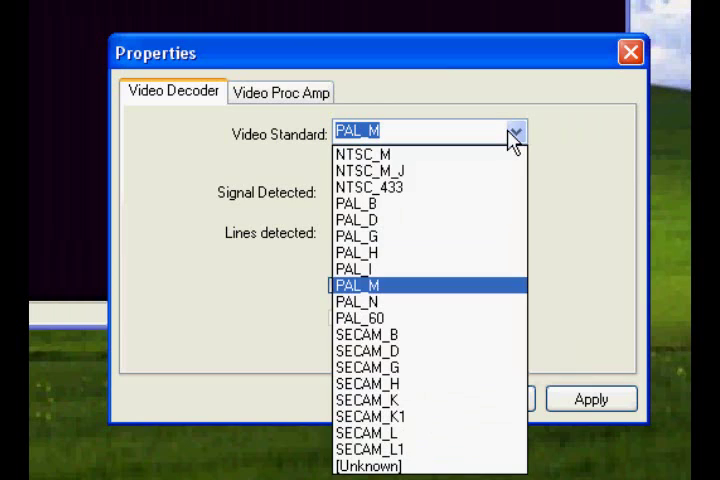
click(432, 305)
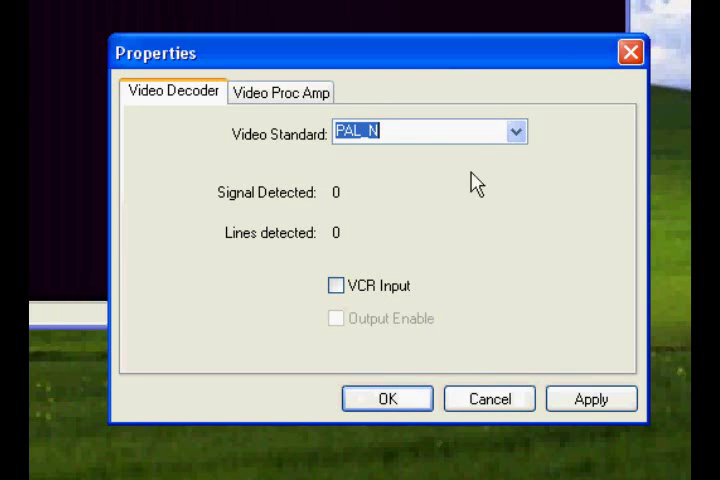
click(513, 133)
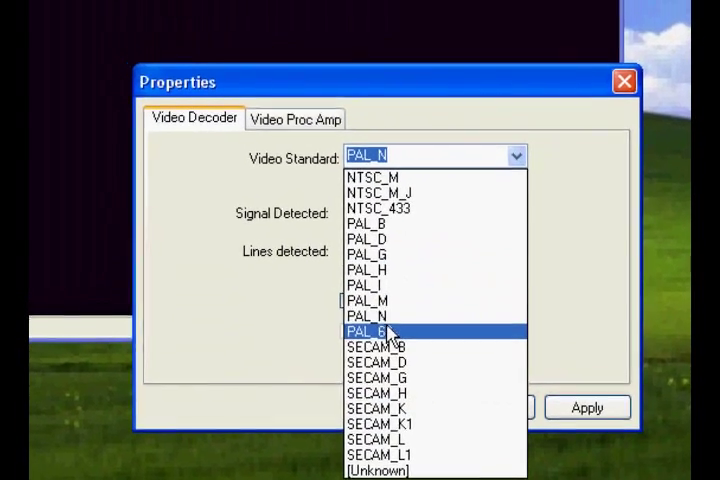
click(390, 331)
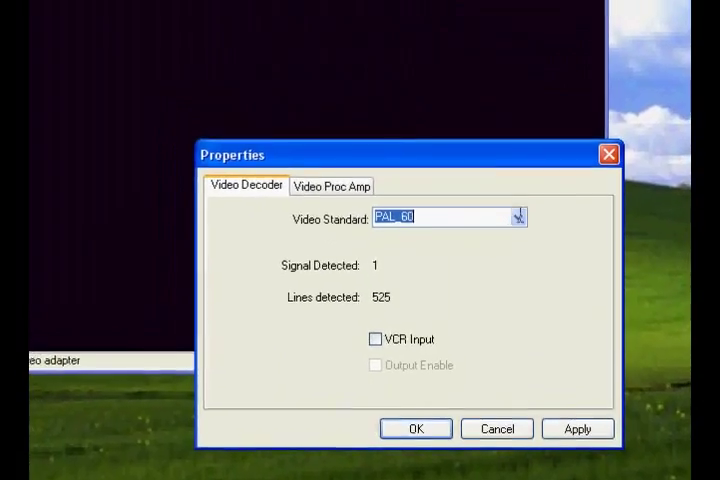
drag(503, 198, 527, 345)
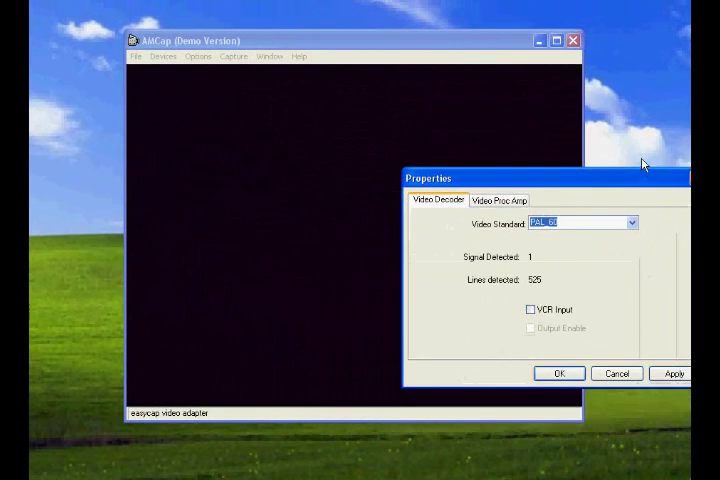
Step: Try NTSC_433 and NTSC_M_J as the video standard, settling on NTSC_433
drag(643, 175, 629, 121)
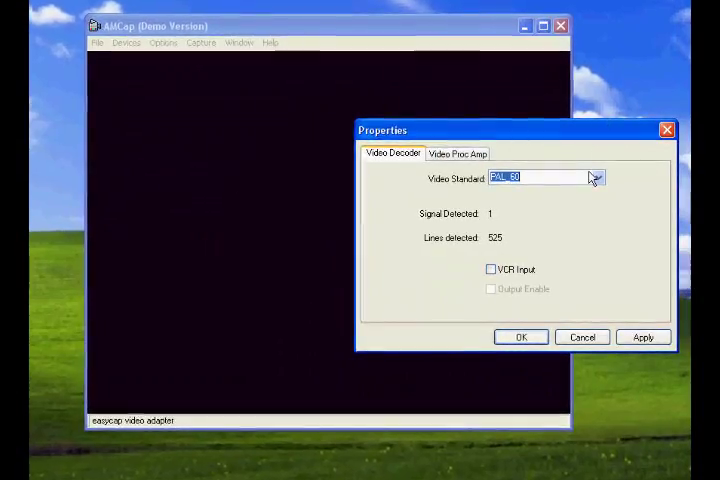
click(596, 178)
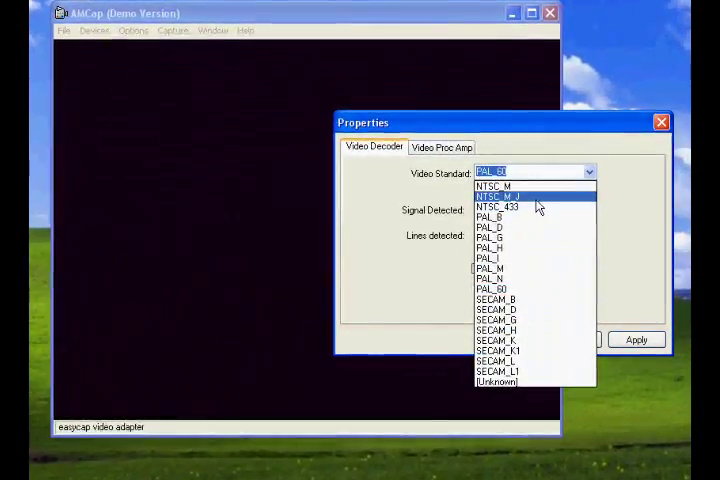
click(538, 208)
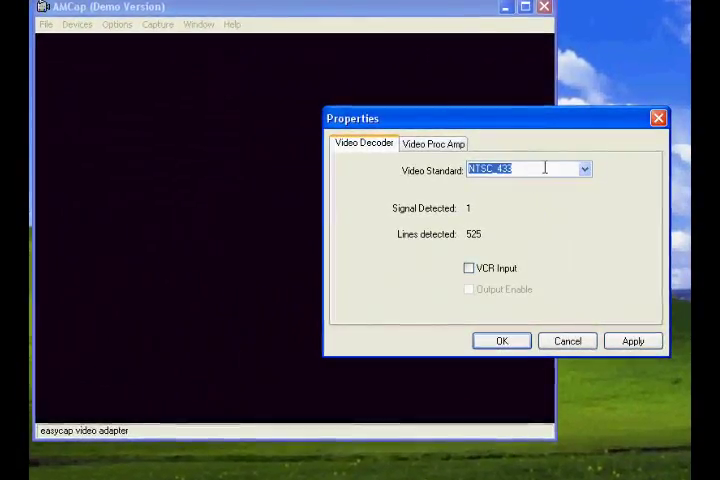
click(584, 169)
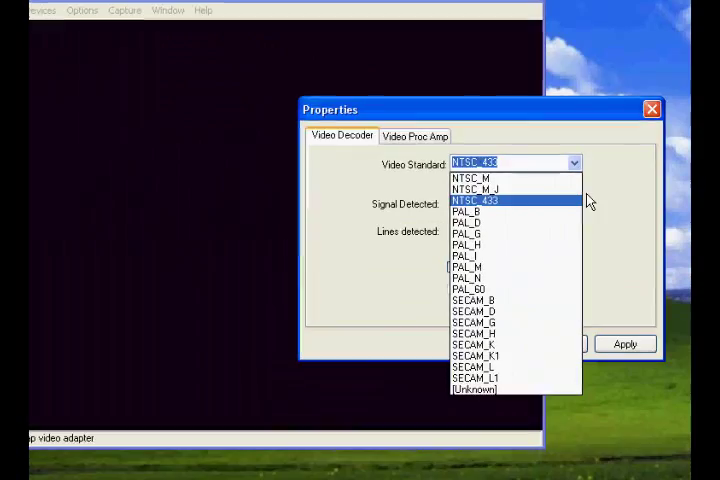
click(555, 189)
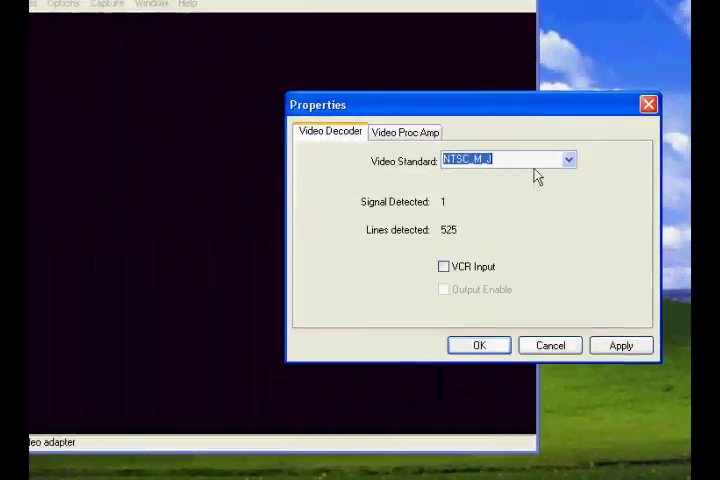
click(563, 158)
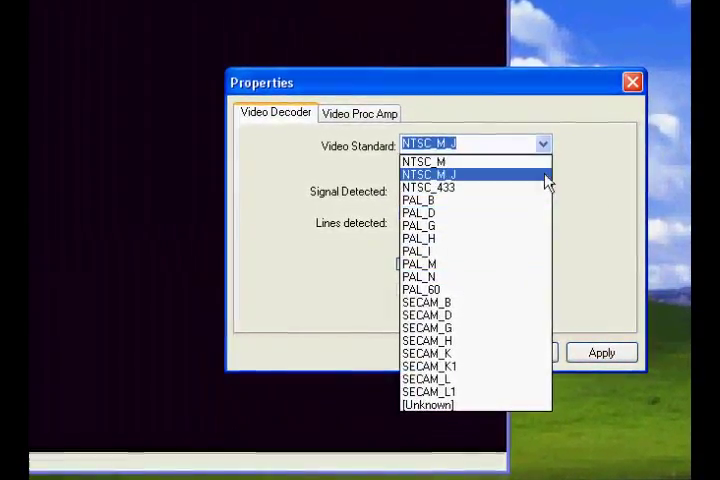
click(505, 188)
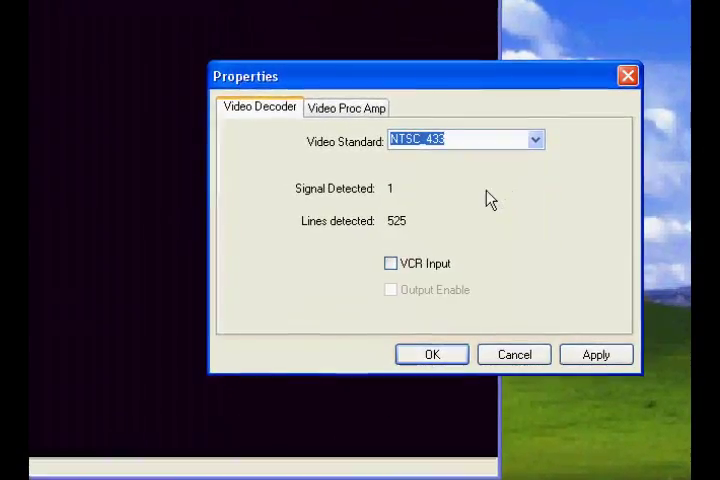
drag(365, 76, 470, 185)
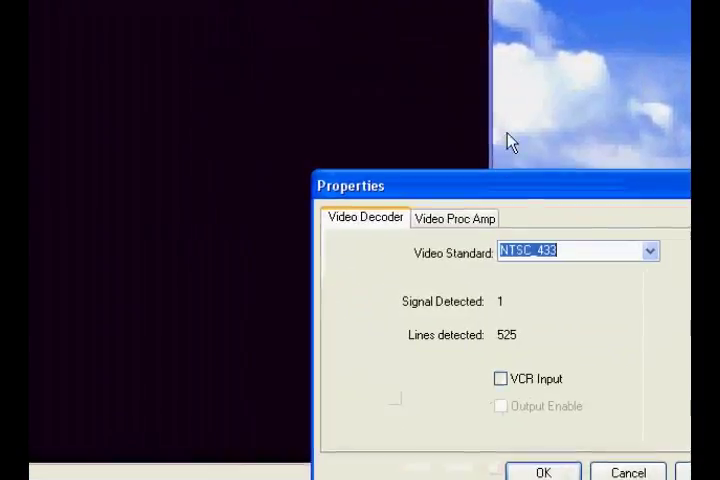
drag(540, 130, 385, 110)
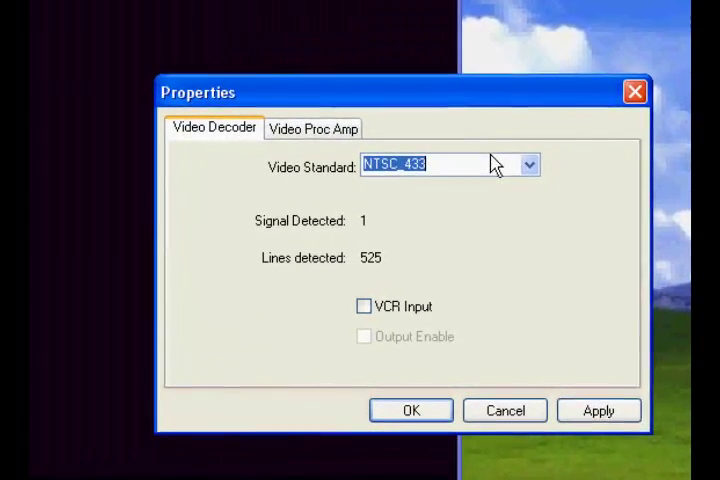
click(528, 165)
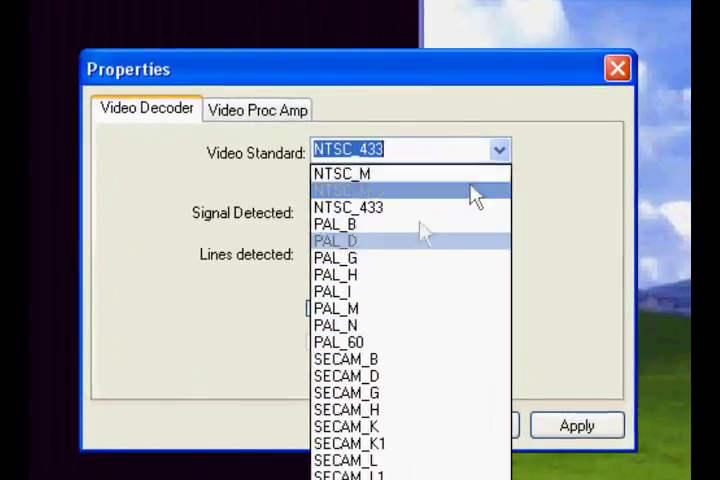
click(560, 160)
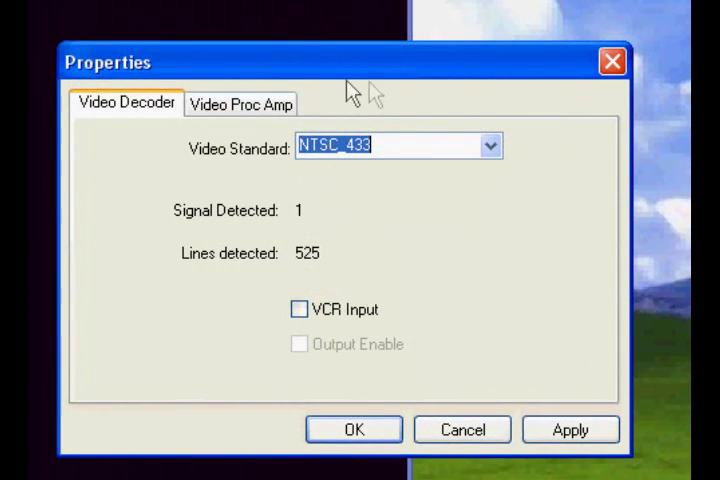
click(278, 110)
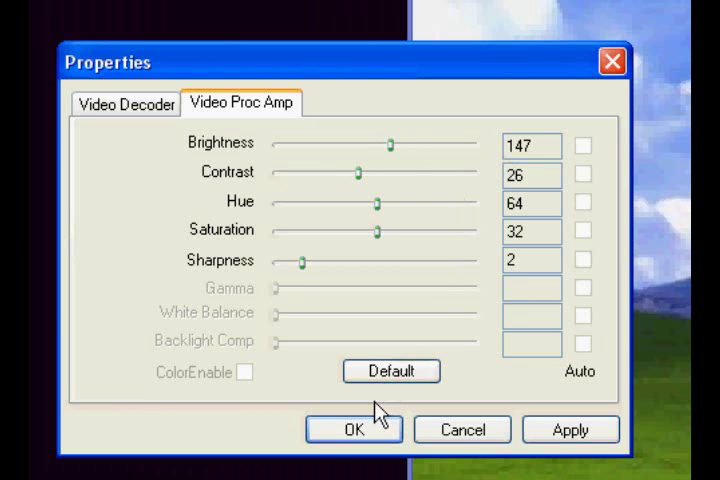
Step: Apply the picture settings: brightness 147, contrast 26, hue 64, saturation 32
click(570, 430)
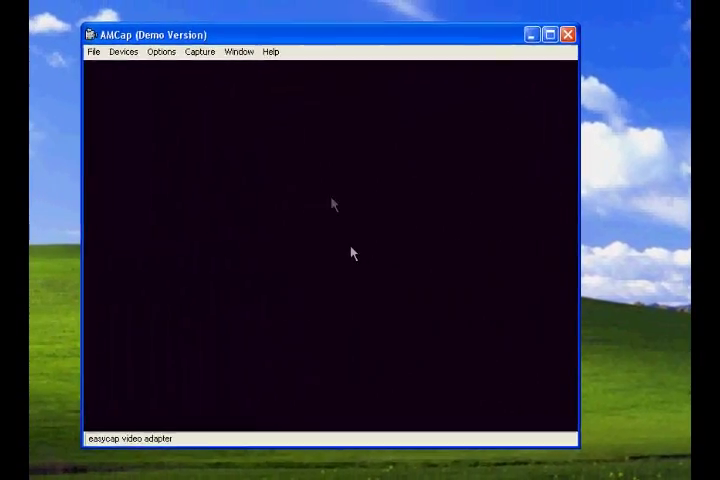
click(178, 59)
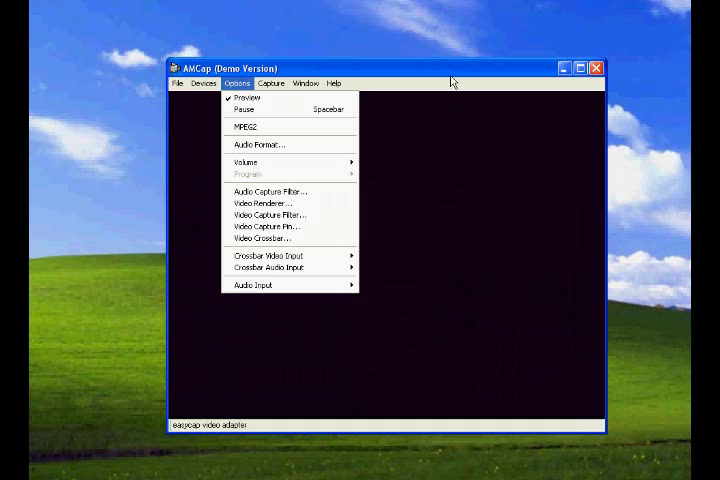
click(451, 82)
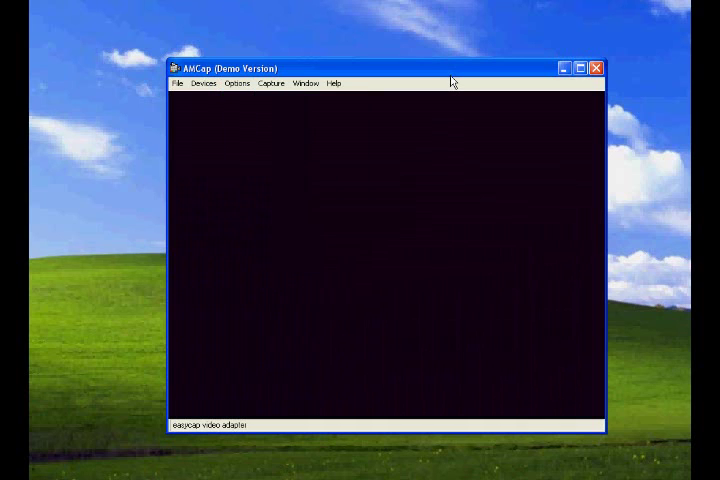